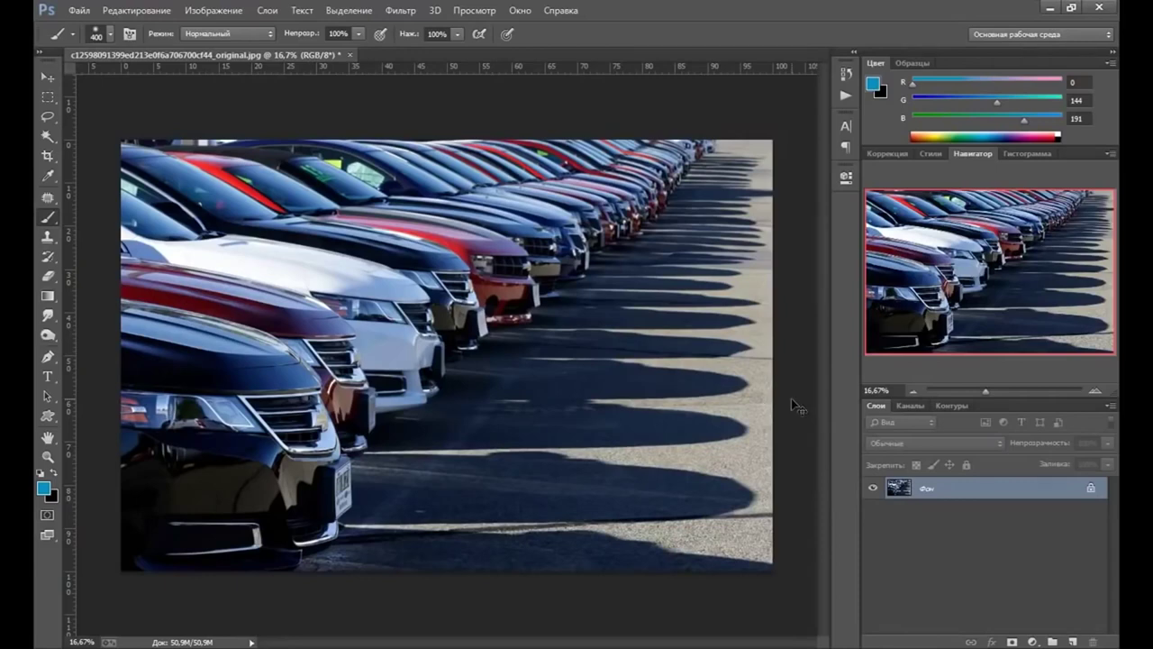
- Duplicate the car photo onto a new layer, Слой 1, above the Background
{"action": "key", "text": "ctrl+j"}
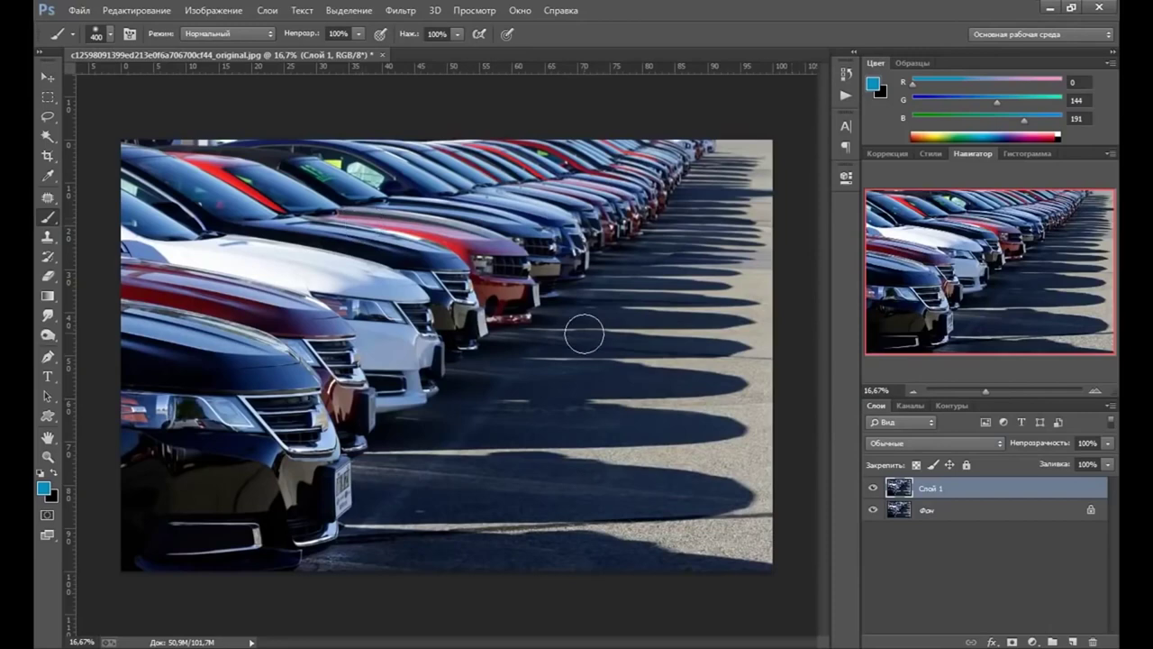
{"action": "left_click", "coordinate": [401, 10]}
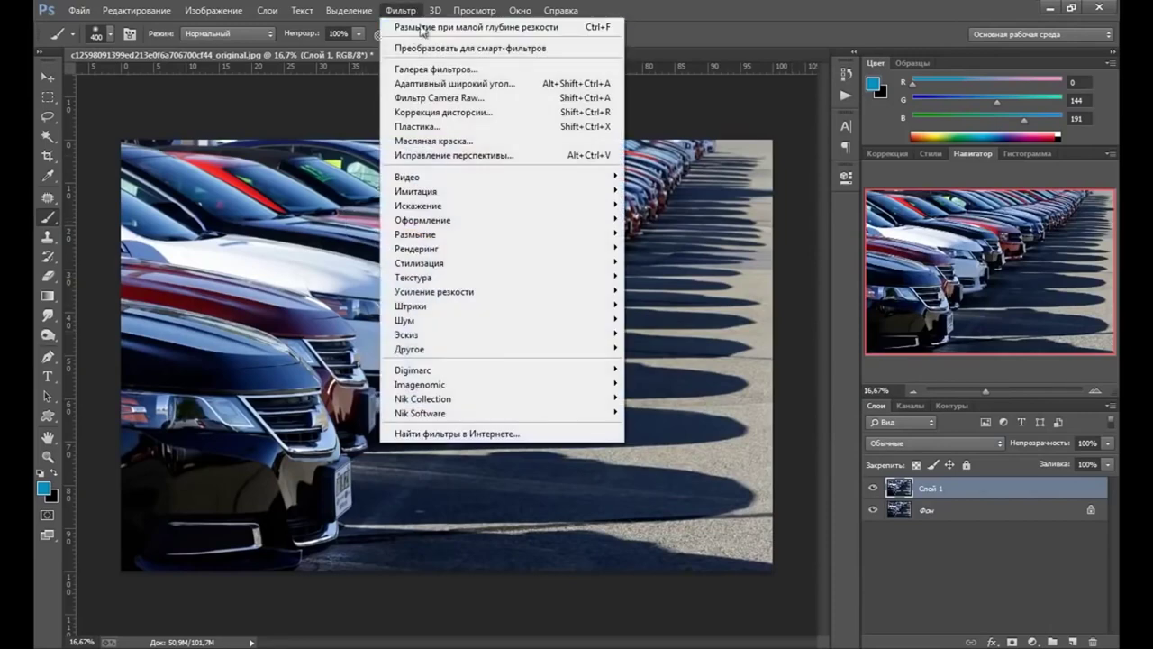
{"action": "mouse_move", "coordinate": [415, 234]}
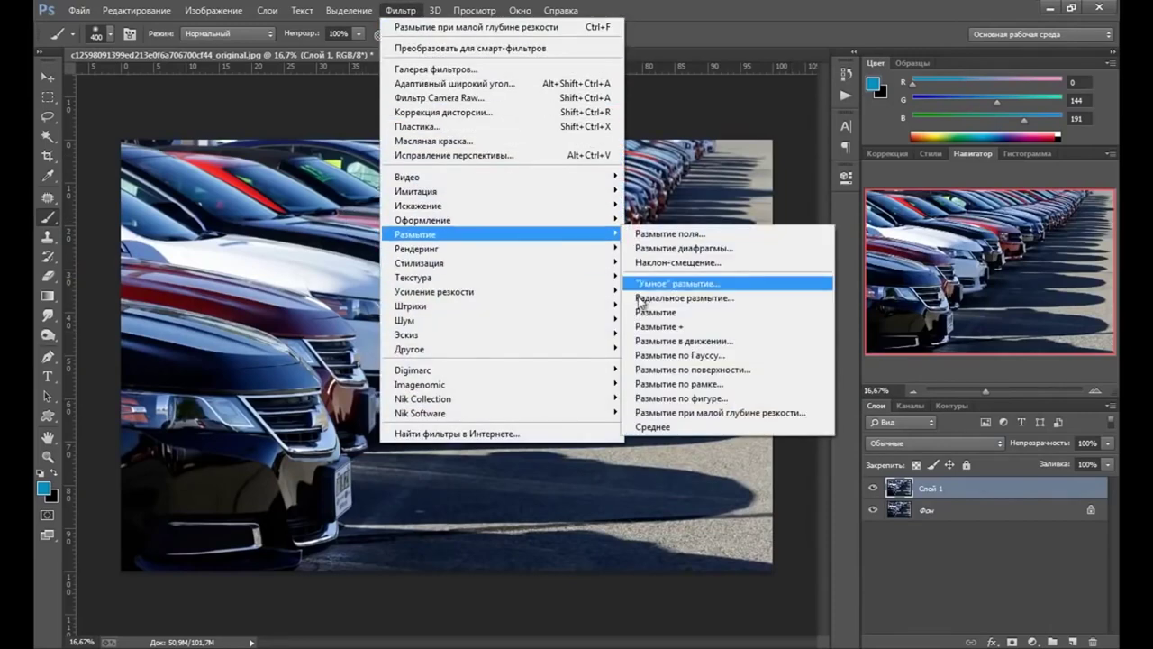
- Preview a Lens Blur on Слой 1 with the radius settled at about 70
{"action": "left_click", "coordinate": [684, 411]}
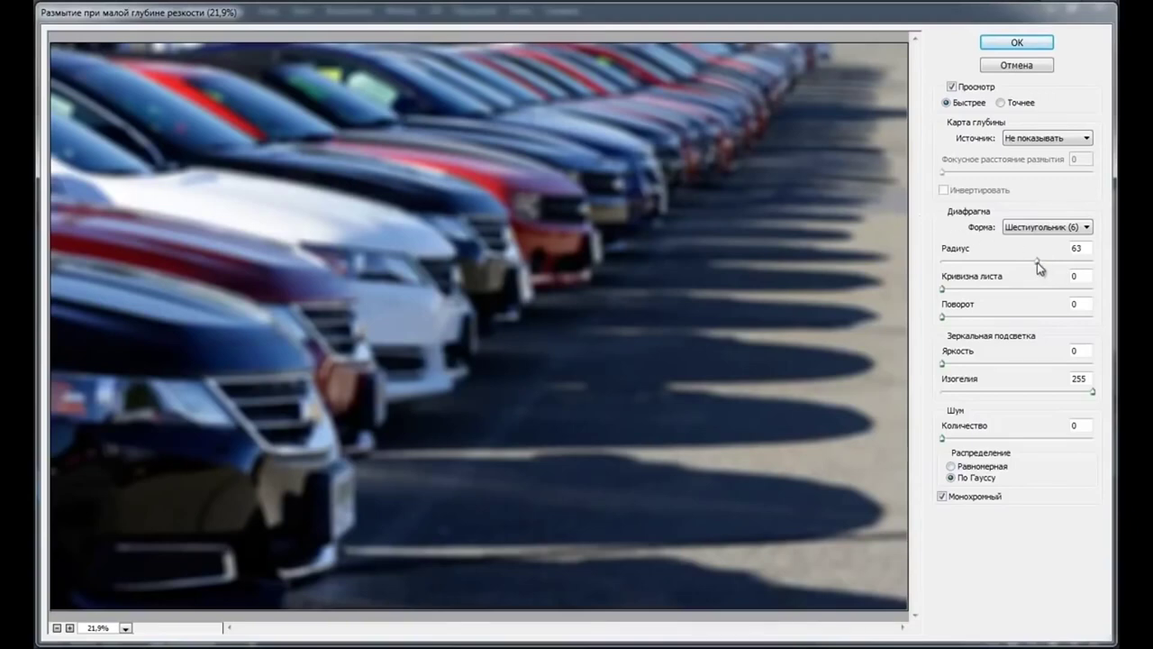
{"action": "left_click_drag", "start_coordinate": [1037, 262], "coordinate": [1058, 263]}
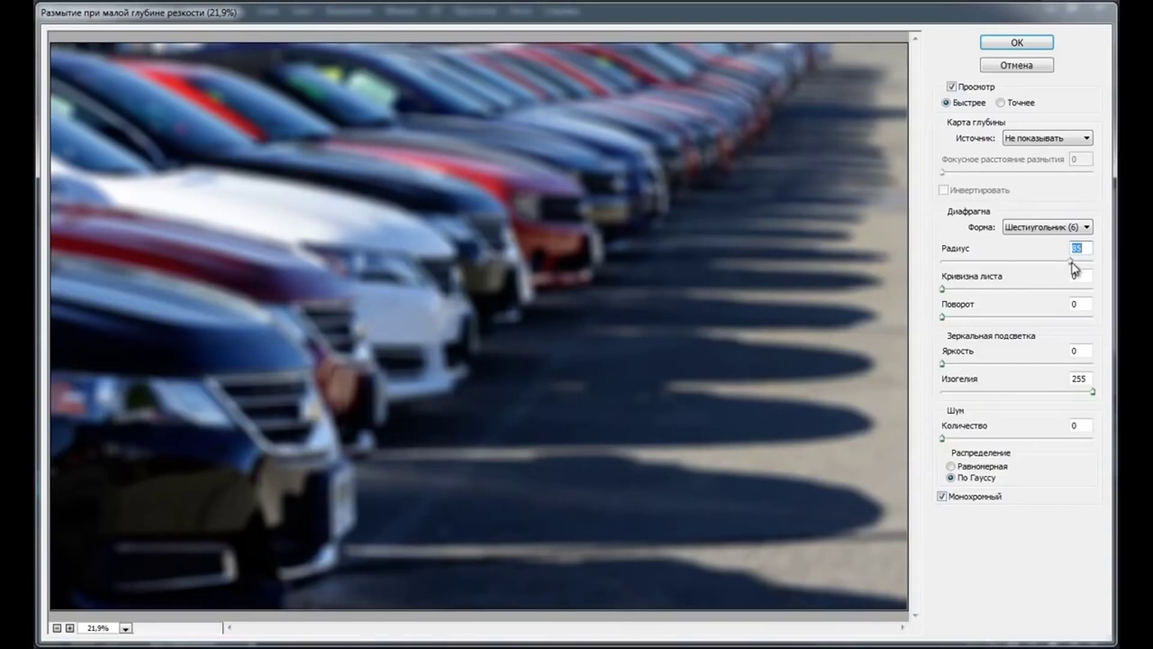
{"action": "left_click", "coordinate": [1066, 261]}
{"action": "left_click_drag", "start_coordinate": [1064, 259], "coordinate": [1056, 260]}
{"action": "left_click_drag", "start_coordinate": [1056, 260], "coordinate": [1048, 263]}
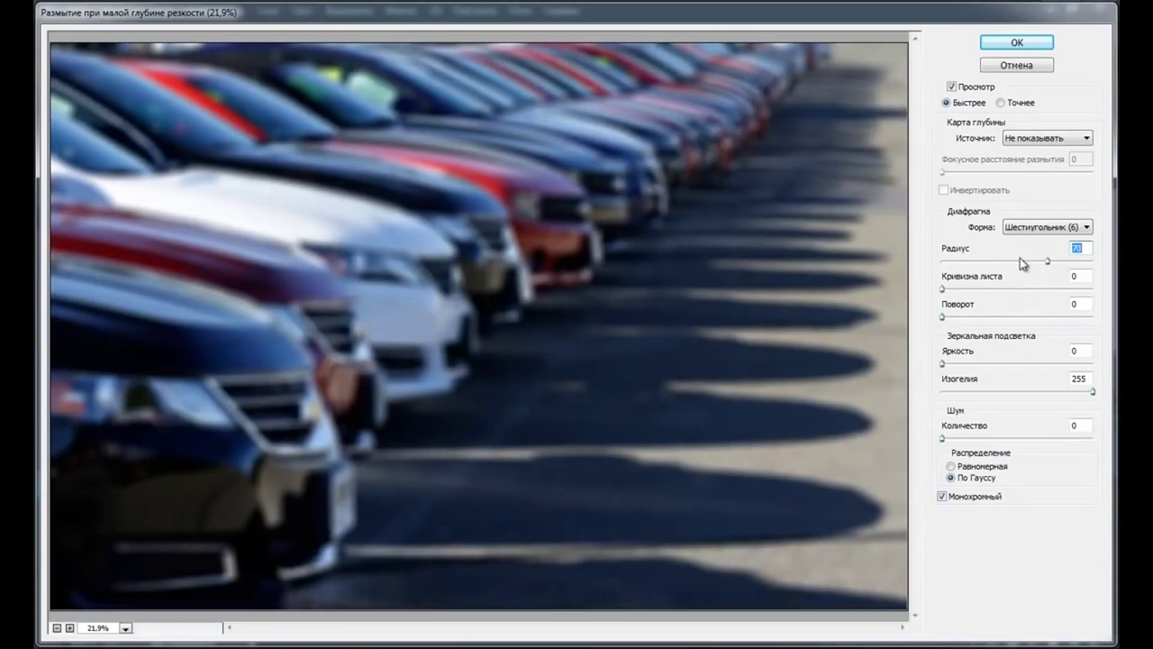
{"action": "left_click", "coordinate": [1047, 227]}
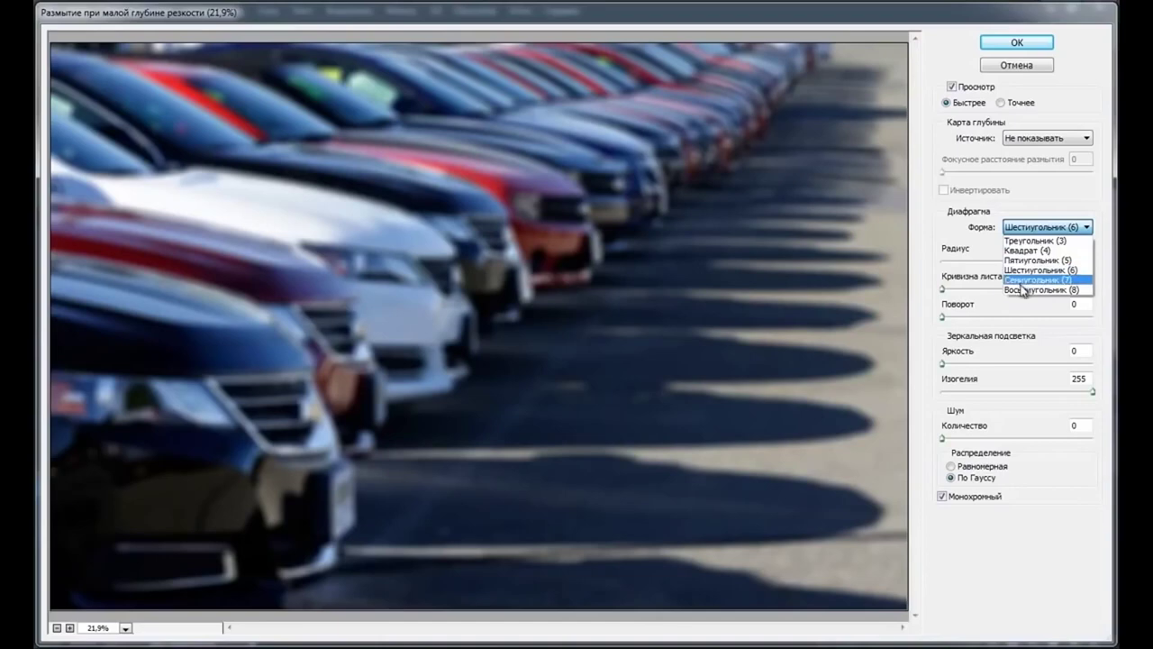
- Set the lens blur aperture shape to Pentagon (5) and apply the blur
{"action": "left_click", "coordinate": [1027, 240]}
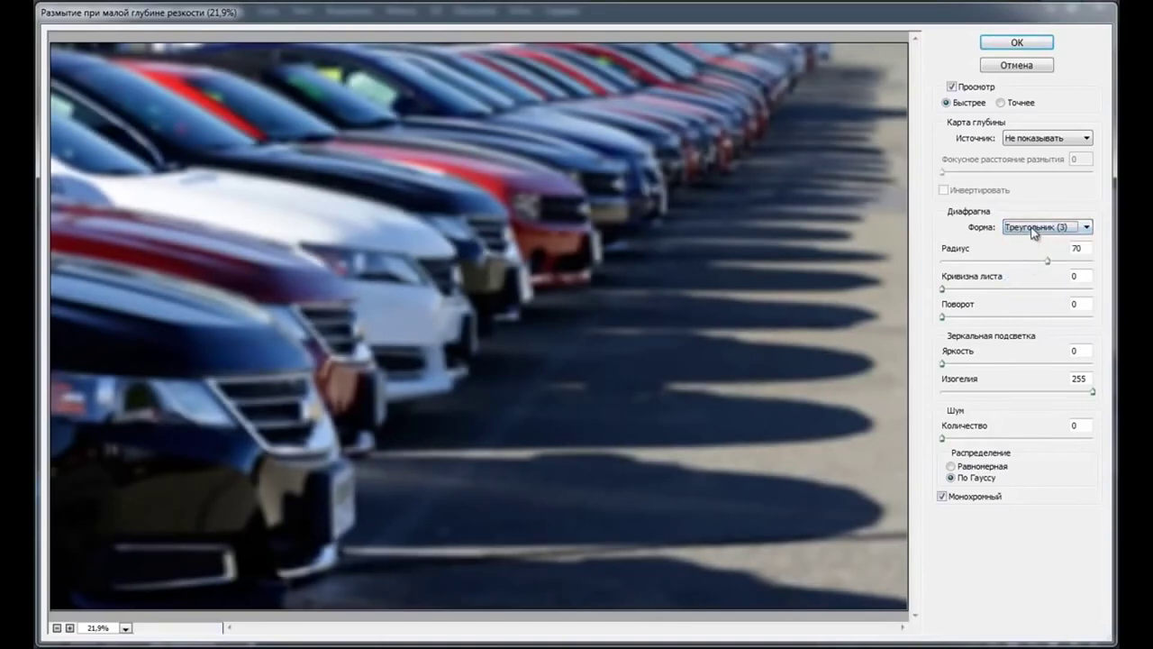
{"action": "left_click", "coordinate": [1033, 231]}
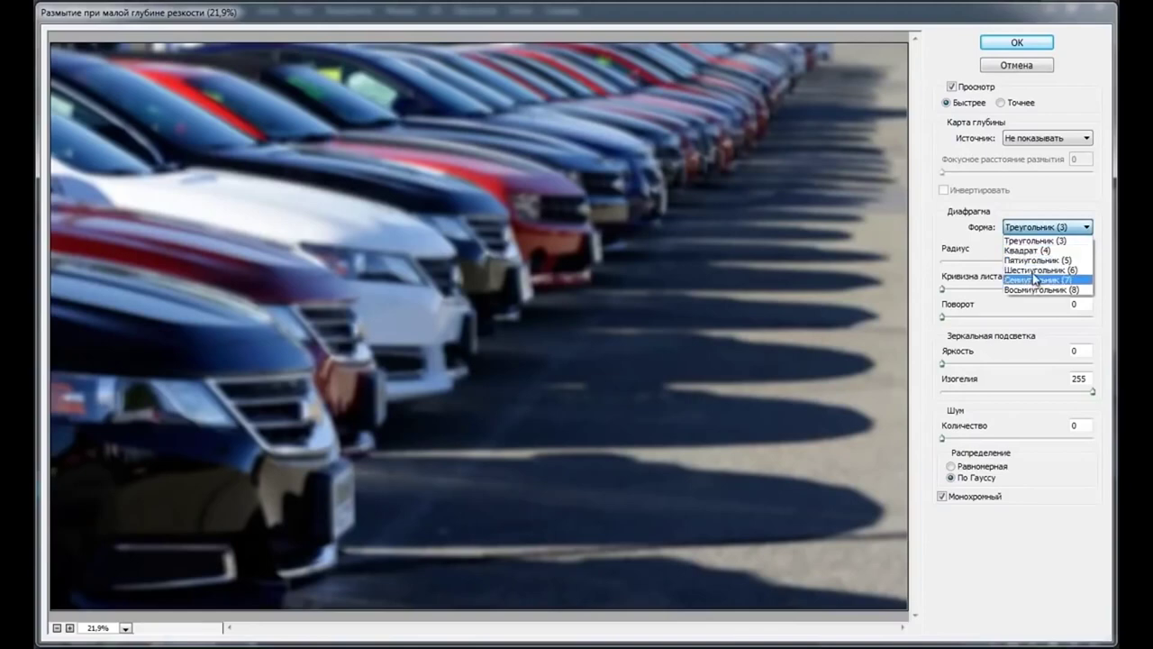
{"action": "left_click", "coordinate": [1034, 260]}
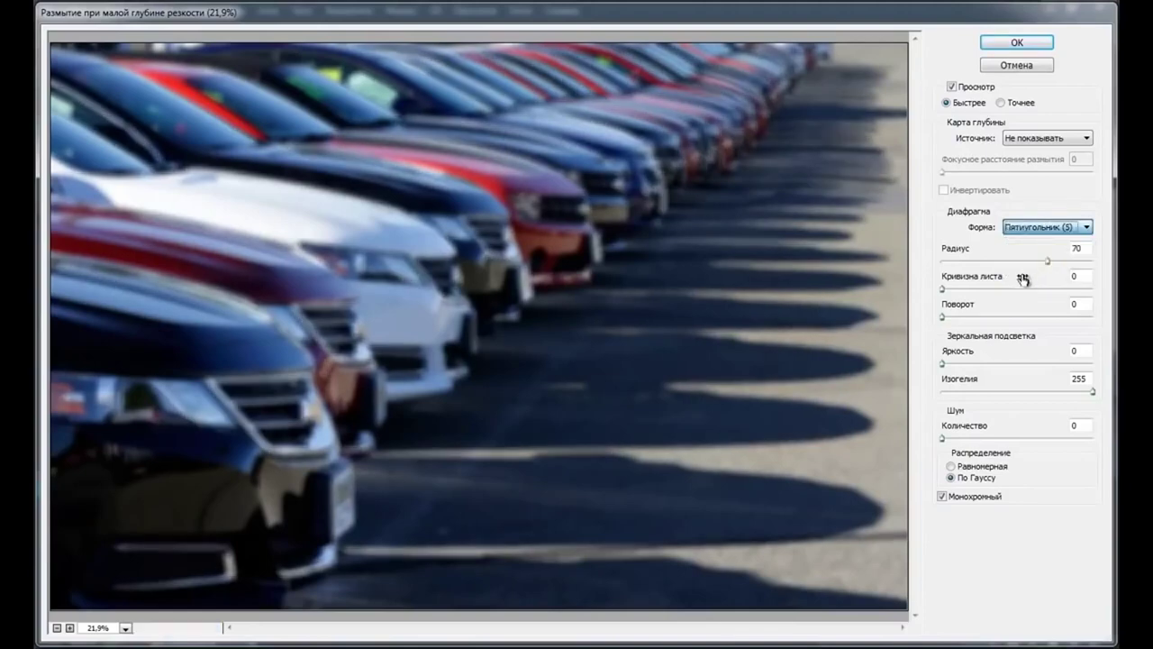
{"action": "left_click", "coordinate": [800, 179]}
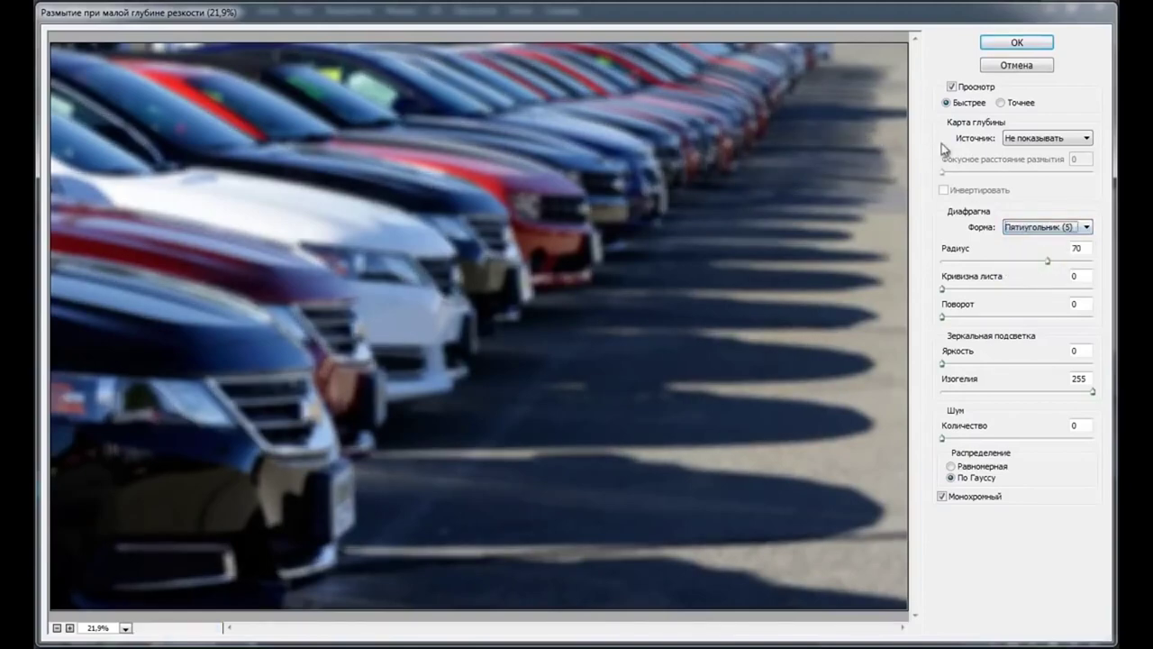
{"action": "left_click", "coordinate": [1008, 45]}
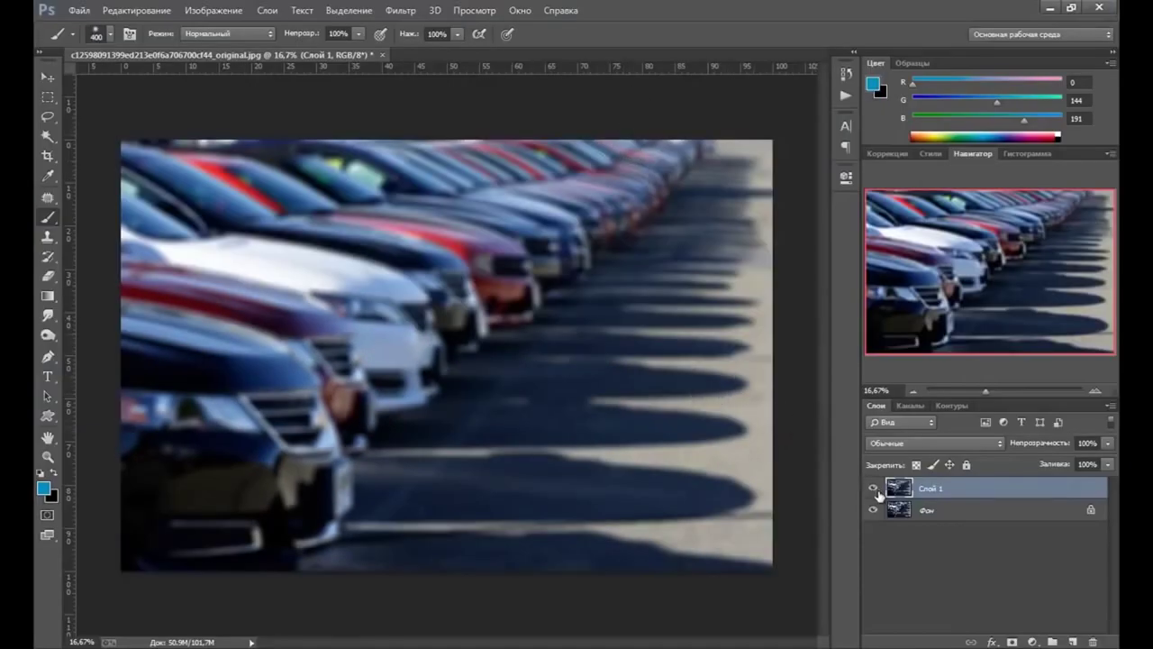
{"action": "left_click", "coordinate": [872, 488]}
{"action": "left_click", "coordinate": [872, 488]}
- Add a layer mask to Слой 1 and drag a gradient upward from the foreground cars
{"action": "left_click", "coordinate": [1012, 641]}
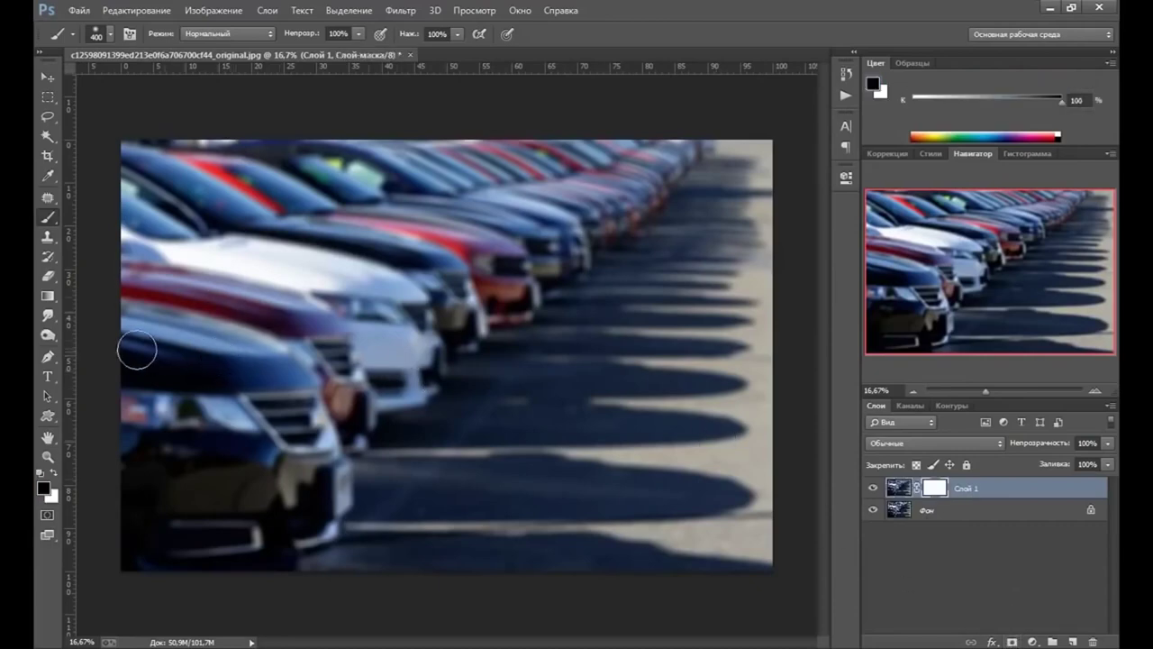
{"action": "left_click", "coordinate": [48, 297]}
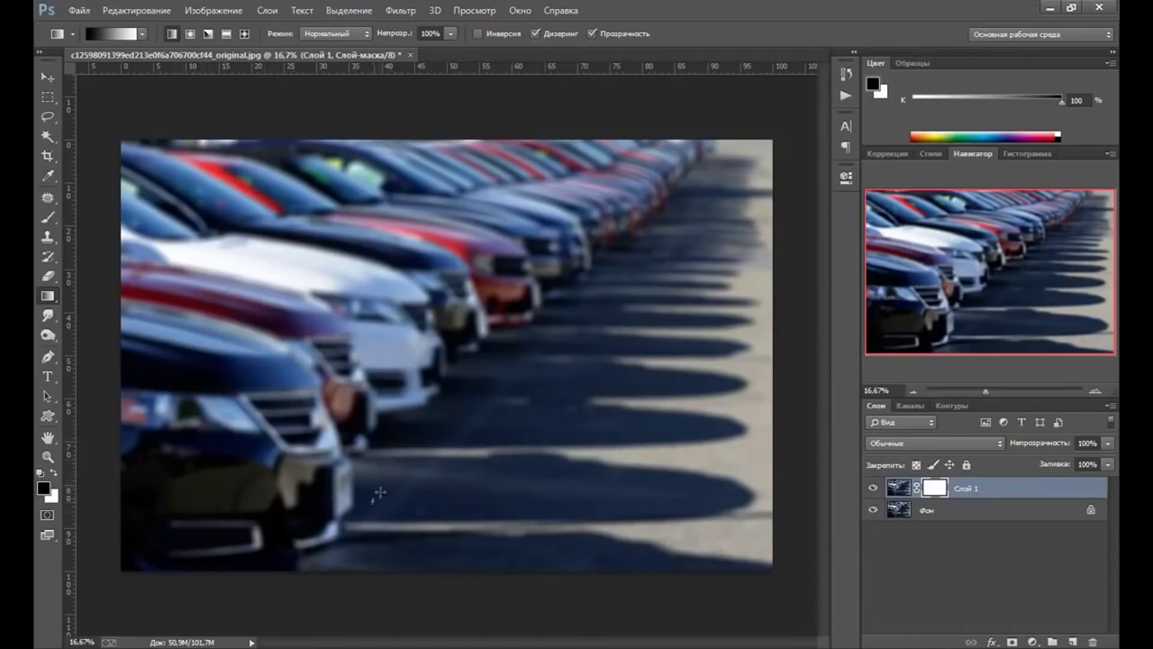
{"action": "left_click_drag", "start_coordinate": [372, 502], "coordinate": [489, 384]}
{"action": "left_click_drag", "start_coordinate": [489, 384], "coordinate": [488, 388]}
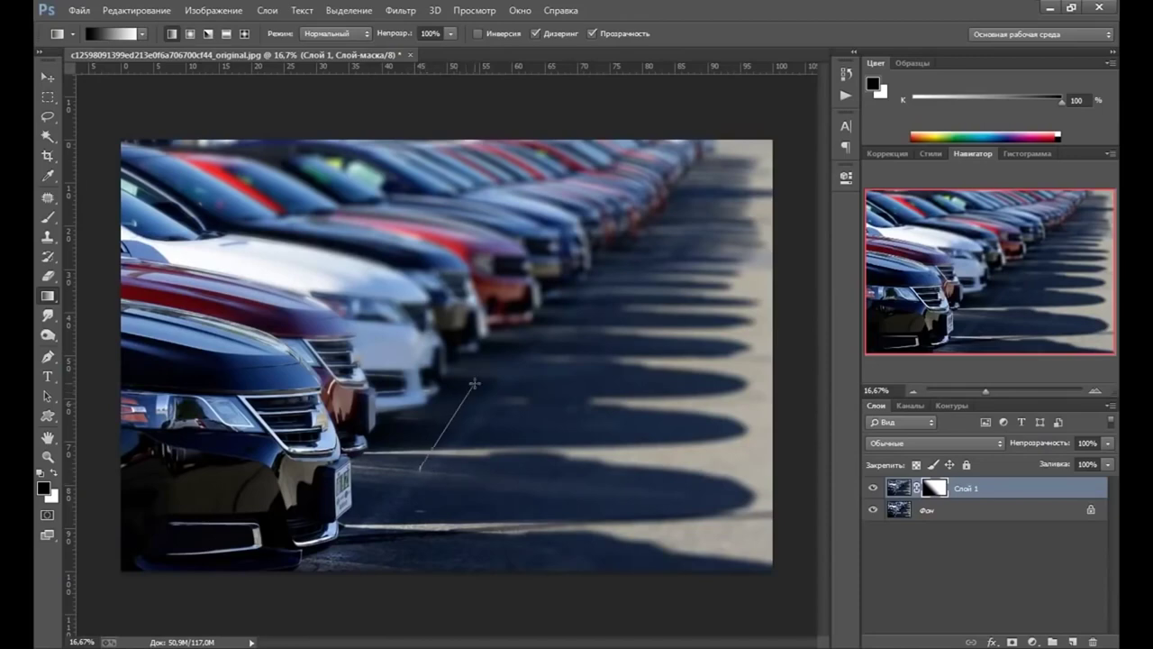
{"action": "left_click_drag", "start_coordinate": [426, 456], "coordinate": [473, 386]}
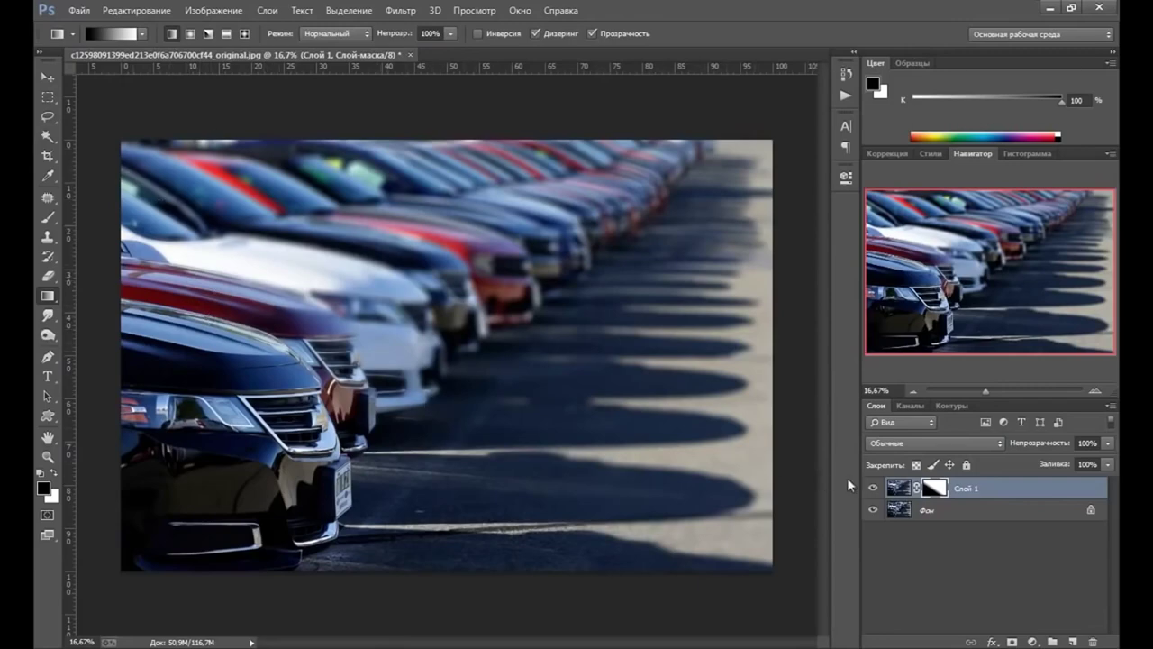
- Toggle Слой 1's visibility to compare before and after, then choose the 400-px black brush
{"action": "left_click", "coordinate": [872, 489]}
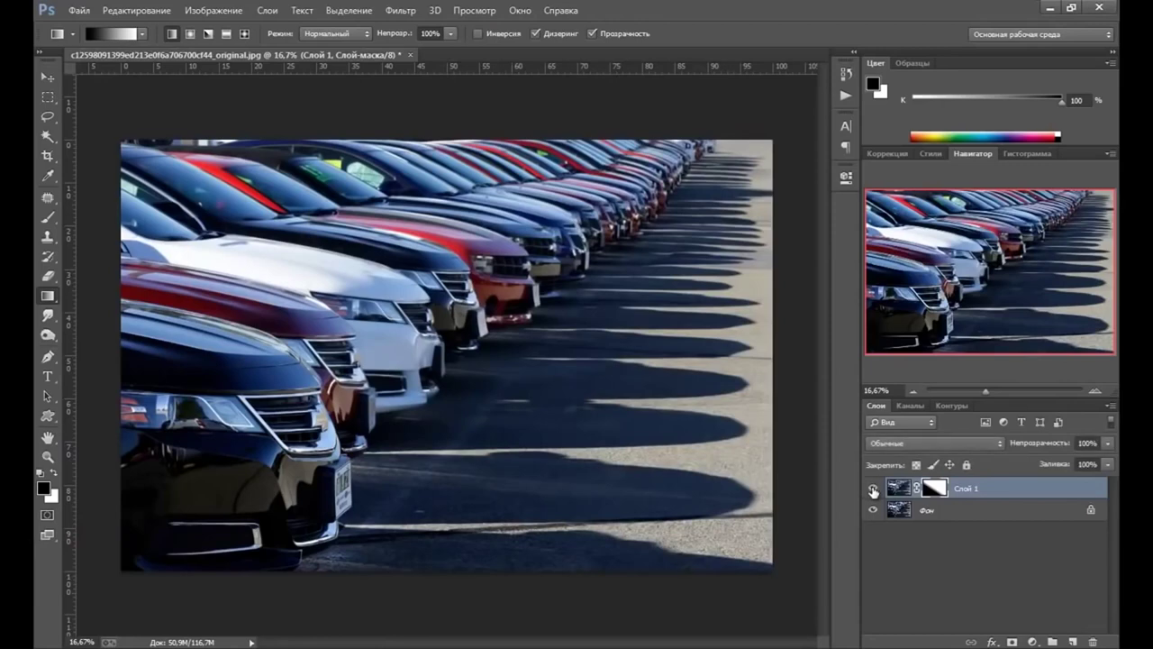
{"action": "left_click", "coordinate": [872, 488]}
{"action": "left_click", "coordinate": [872, 488]}
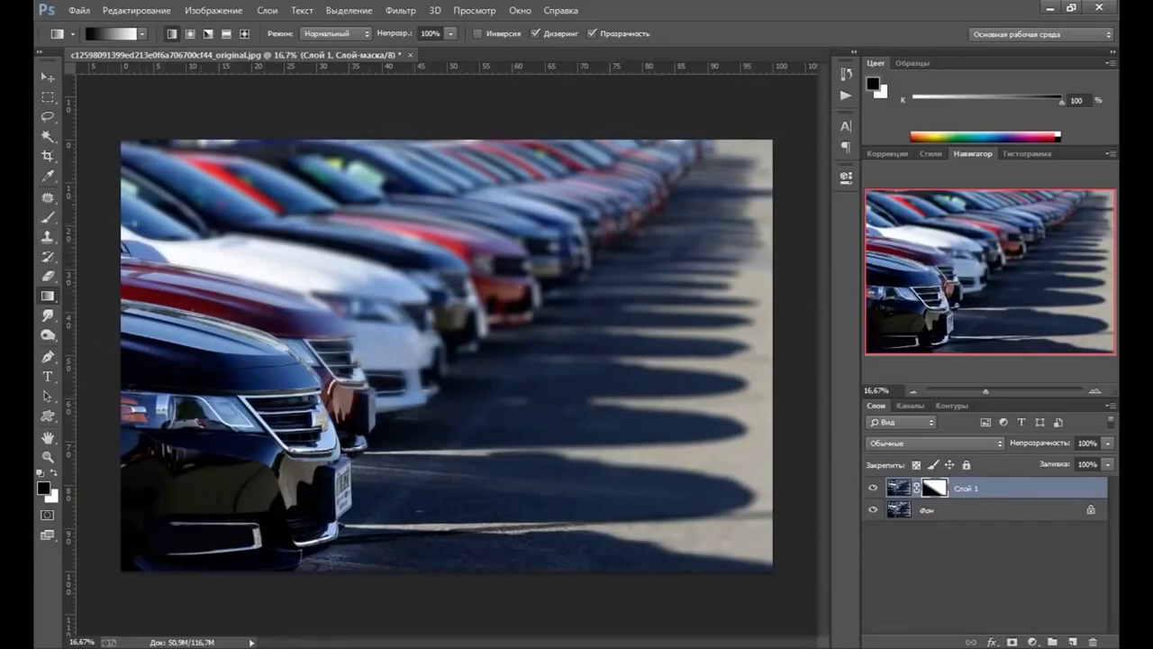
{"action": "left_click", "coordinate": [52, 220]}
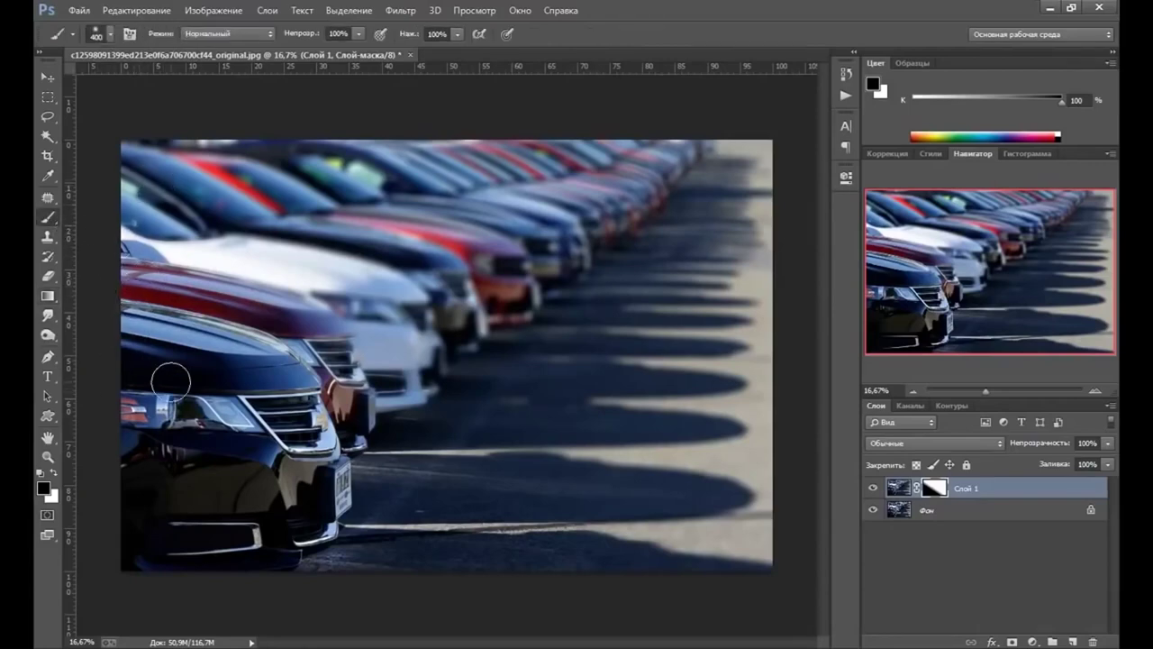
- Shrink the brush to 200 px and paint black over the red car front on the mask
{"action": "key", "text": "bracketleft"}
{"action": "key", "text": "bracketleft"}
{"action": "key", "text": "bracketleft"}
{"action": "mouse_move", "coordinate": [515, 304]}
{"action": "left_mouse_down"}
{"action": "mouse_move", "coordinate": [515, 270]}
{"action": "mouse_move", "coordinate": [448, 239]}
{"action": "left_mouse_up"}
{"action": "left_click", "coordinate": [872, 489]}
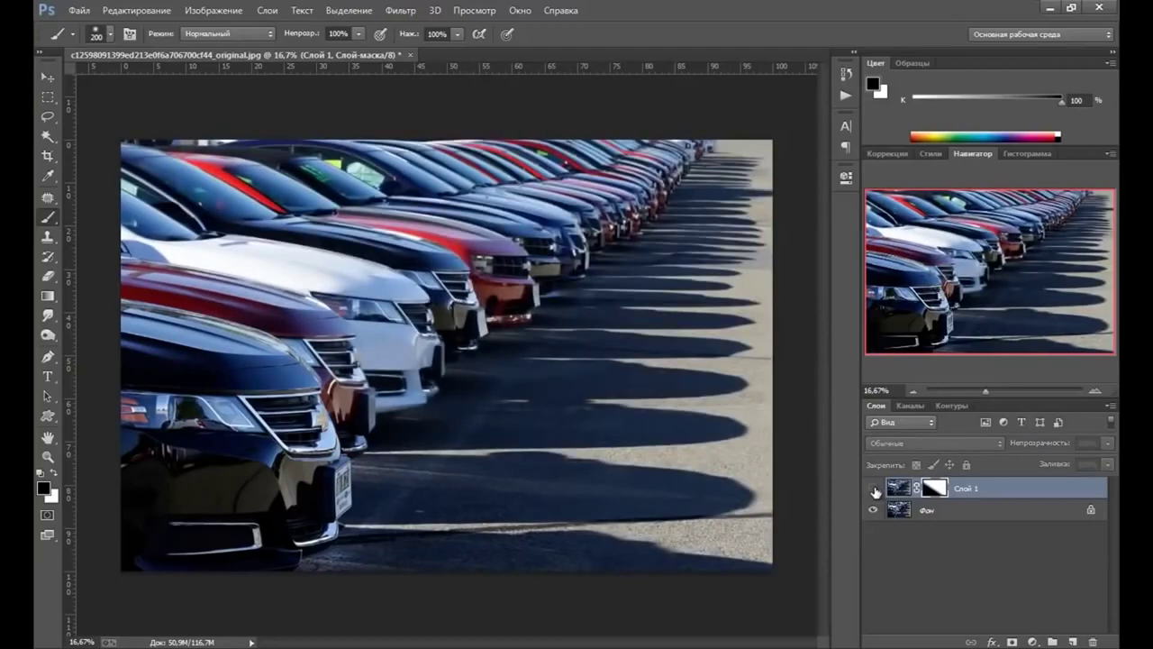
{"action": "left_click", "coordinate": [872, 489]}
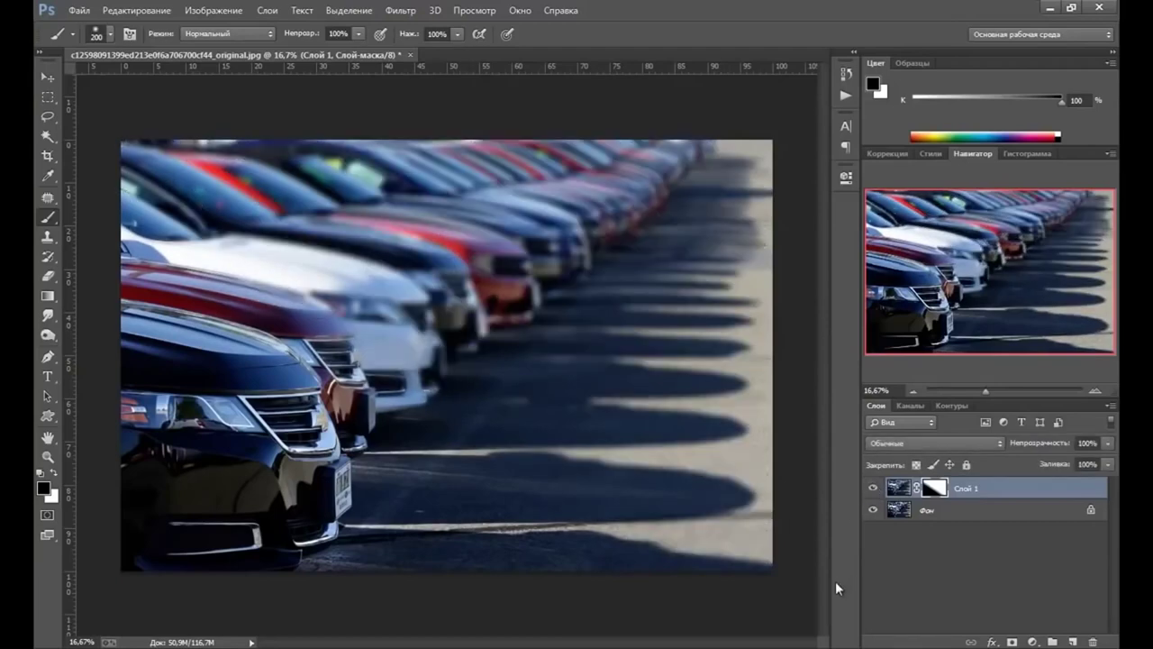